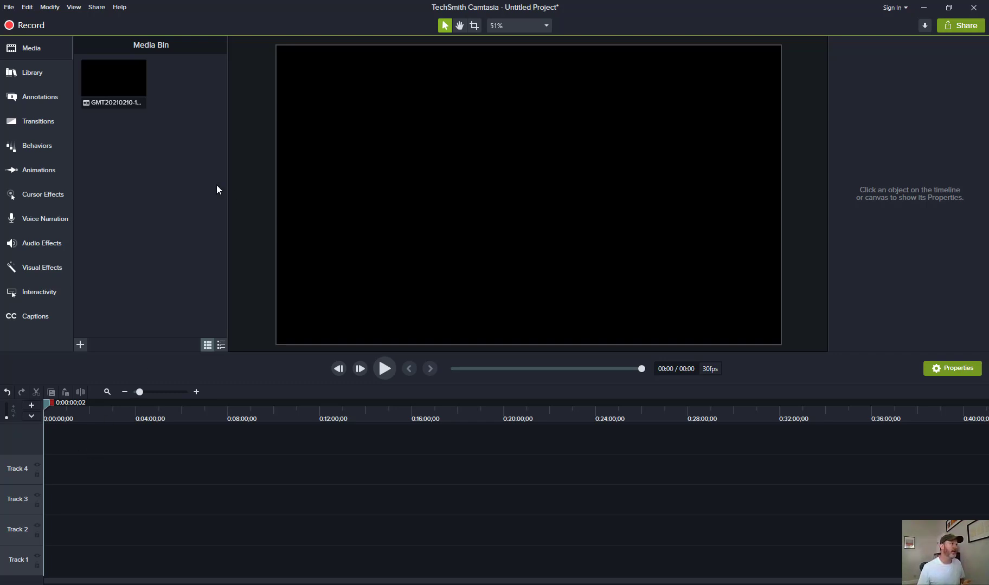
# Place the recording from the media bin onto Track 4 of the timeline
pyautogui.click(118, 82)
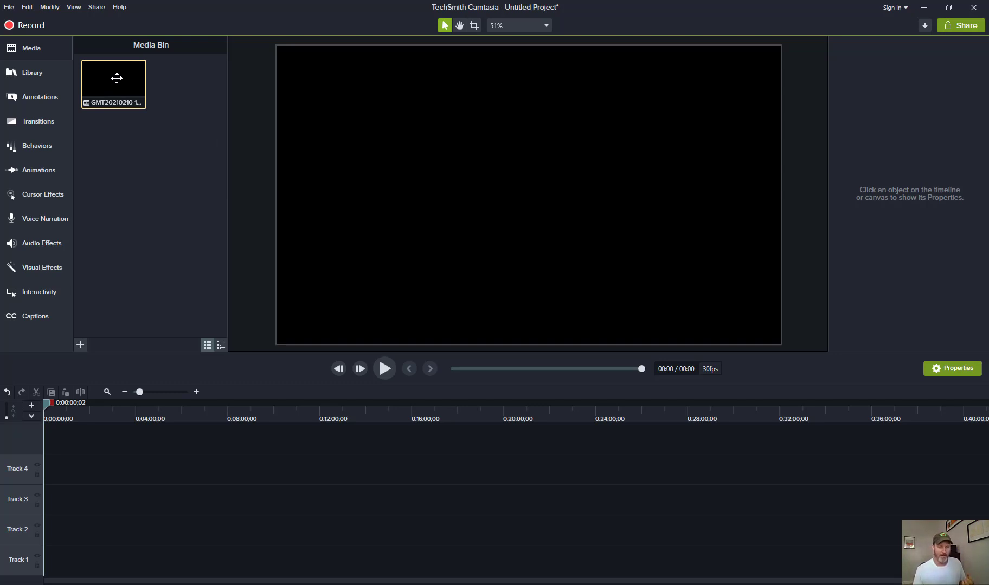
pyautogui.moveTo(116, 78); pyautogui.dragTo(43, 474)
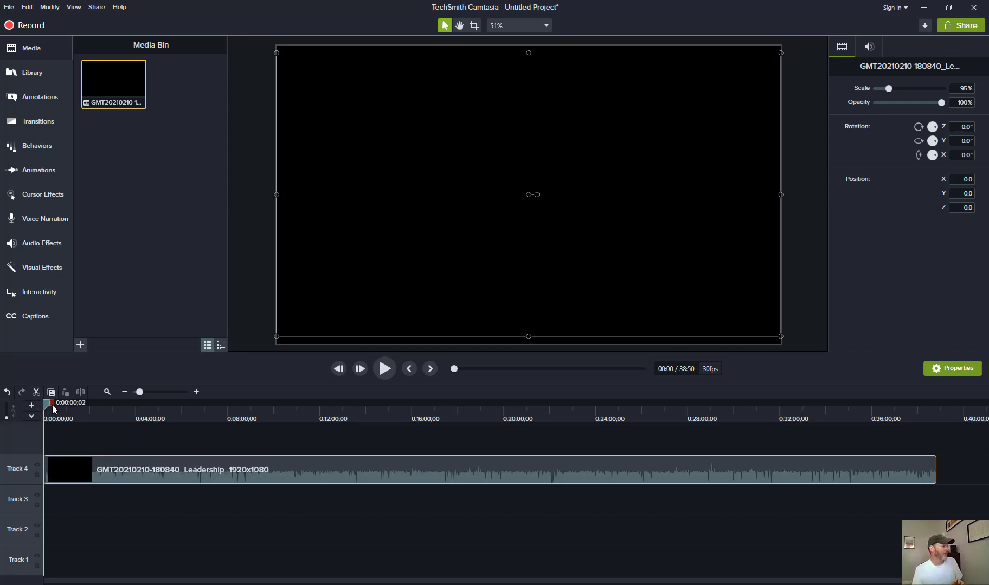
# Split the clip at about 8:46, where the second speaker's segment begins
pyautogui.moveTo(51, 405)
pyautogui.mouseDown()
pyautogui.moveTo(91, 407)
pyautogui.moveTo(42, 407)
pyautogui.mouseUp()
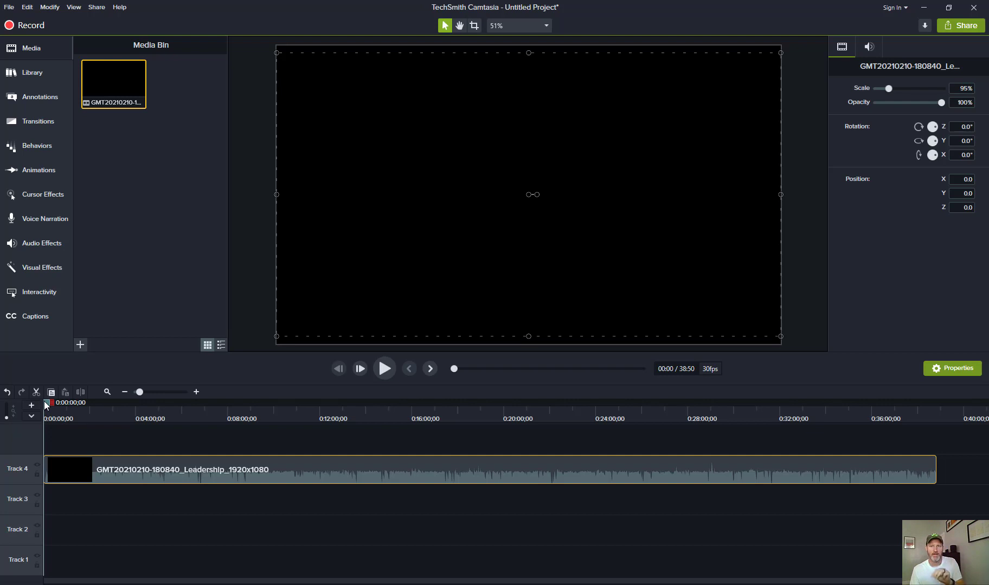
pyautogui.moveTo(44, 401); pyautogui.dragTo(247, 458)
pyautogui.scroll(2, 248, 459)
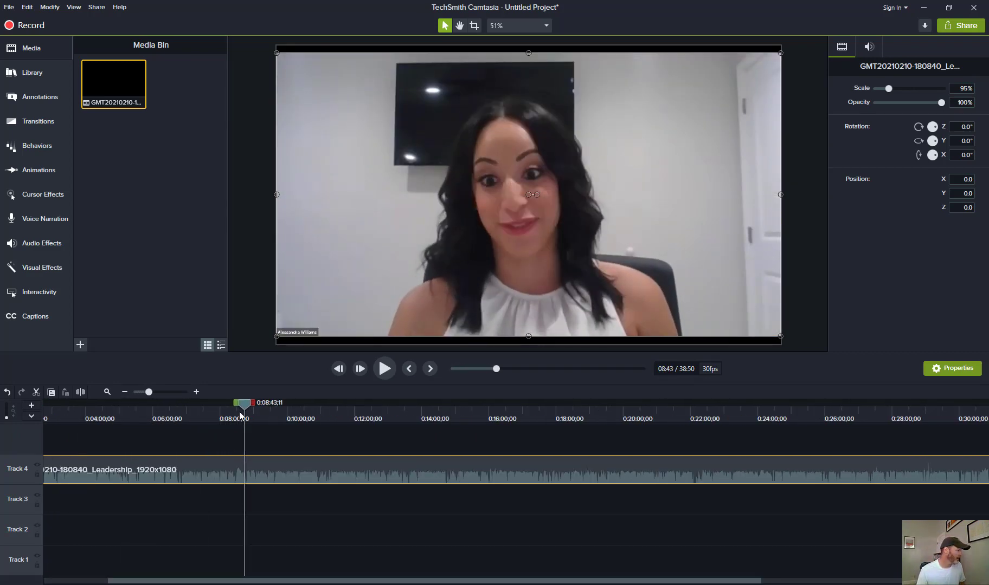
pyautogui.moveTo(244, 406); pyautogui.dragTo(244, 408)
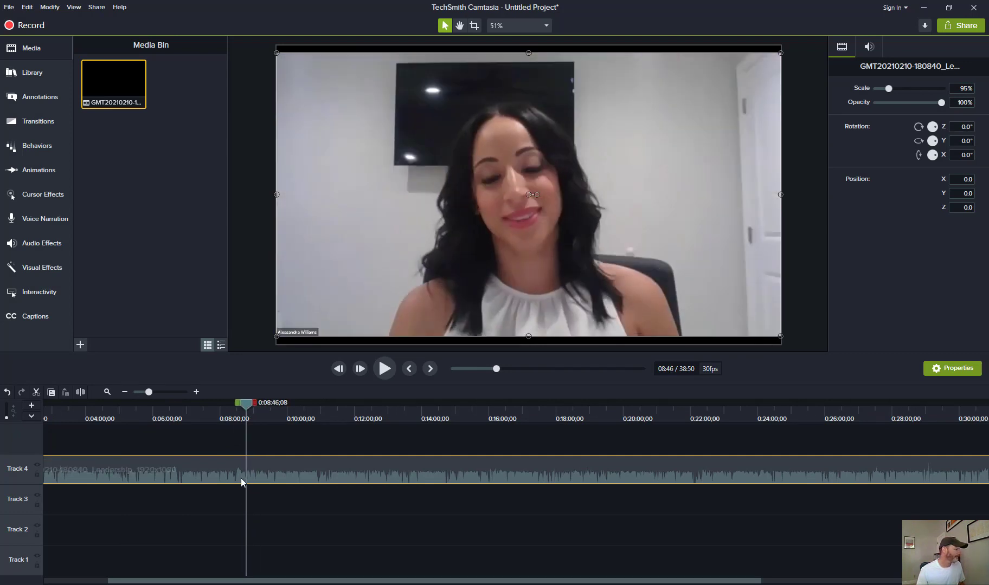
pyautogui.rightClick(244, 406)
pyautogui.click(259, 413)
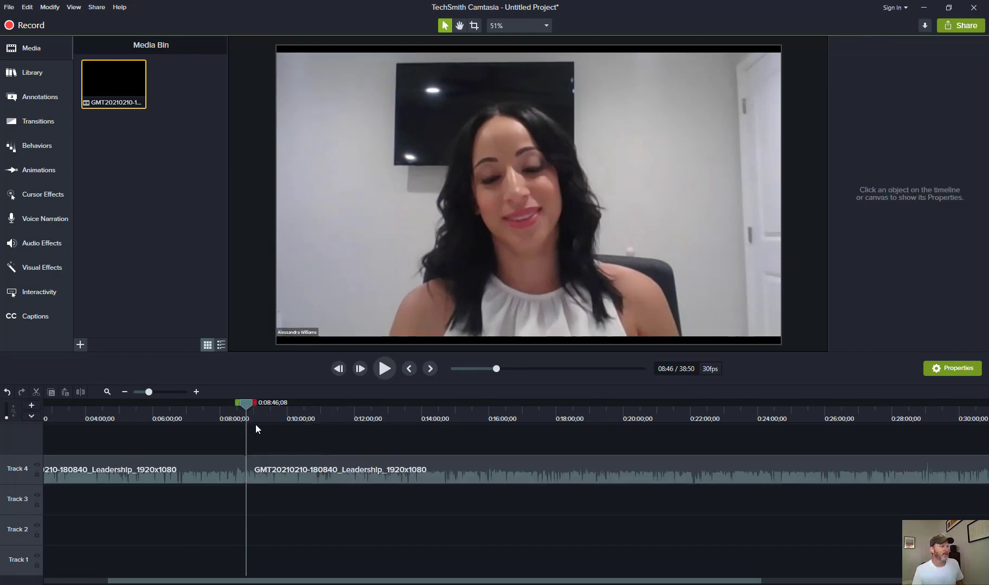
# Select the timeline range from the start up to the split at 8:46
pyautogui.moveTo(291, 581); pyautogui.dragTo(168, 561)
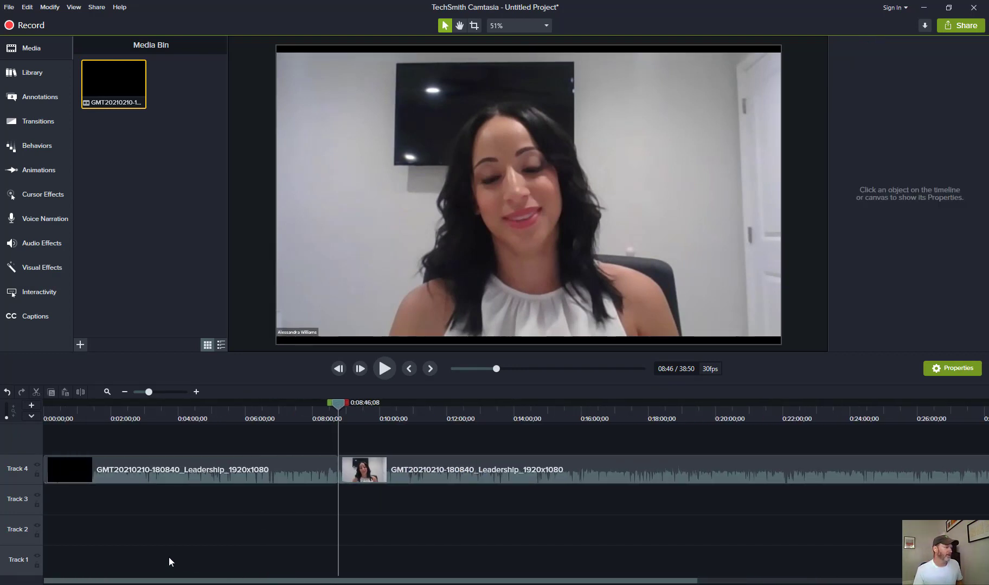
pyautogui.scroll(-3, 242, 502)
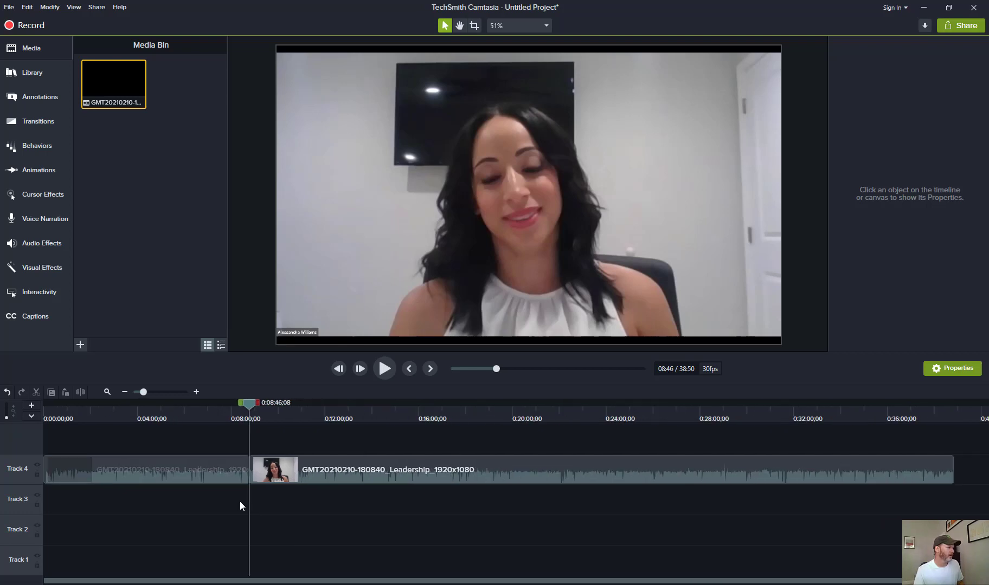
pyautogui.moveTo(244, 401); pyautogui.dragTo(161, 409)
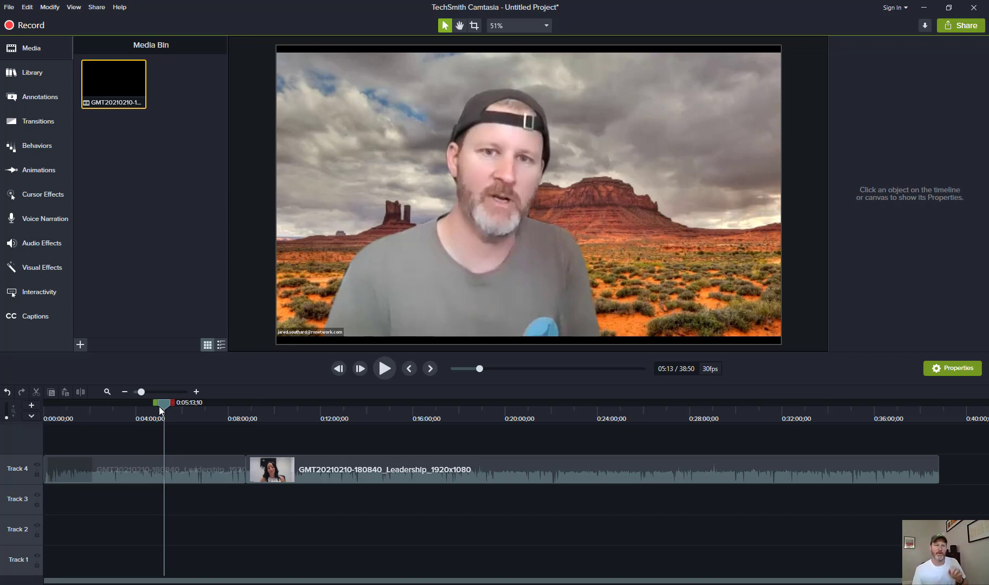
pyautogui.moveTo(162, 405); pyautogui.dragTo(154, 402)
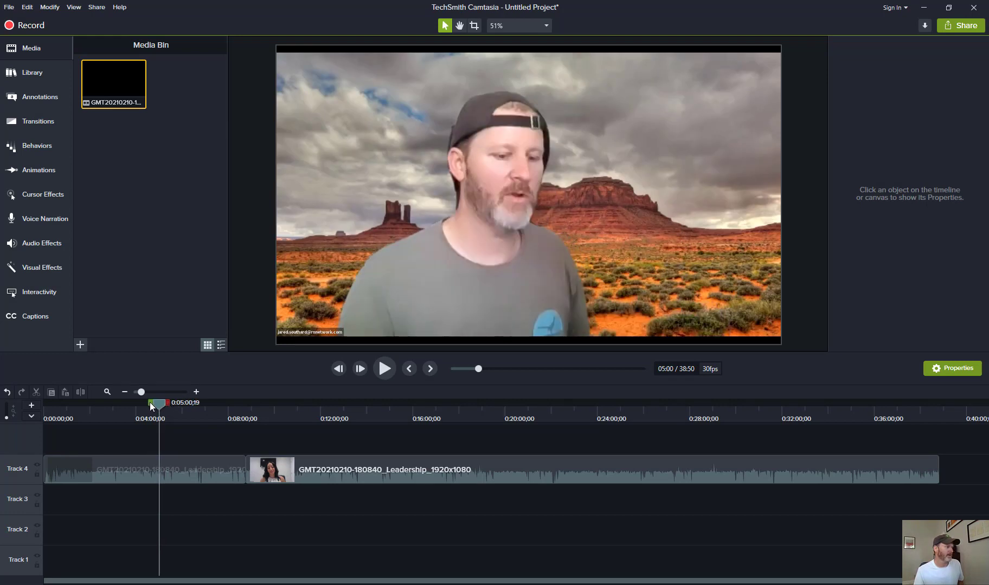
pyautogui.moveTo(152, 407); pyautogui.dragTo(35, 409)
pyautogui.moveTo(162, 404); pyautogui.dragTo(242, 408)
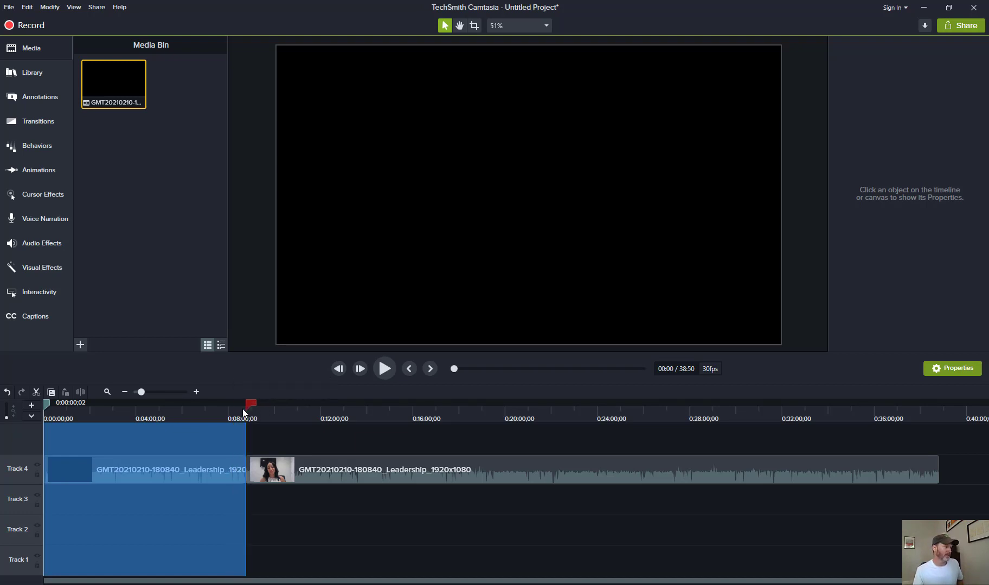
# Produce the timeline selection with custom production settings in the MP4 - Smart Player (HTML5) format
pyautogui.rightClick(176, 437)
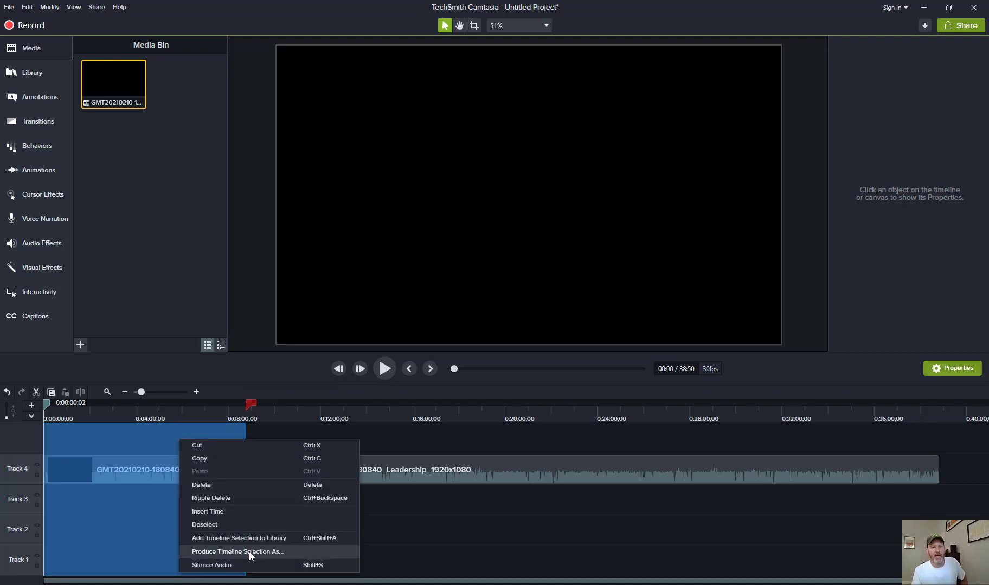
pyautogui.click(304, 551)
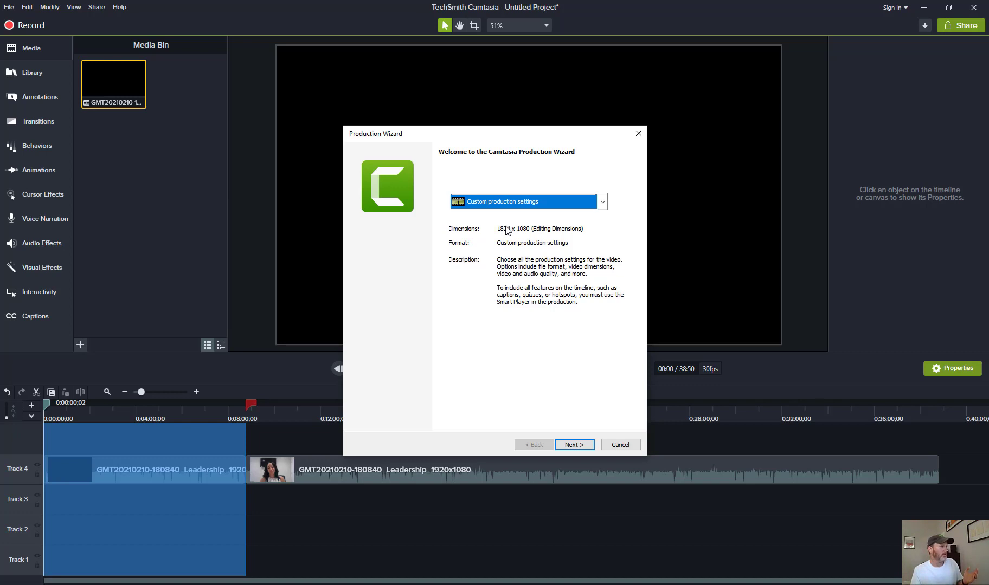
pyautogui.click(574, 444)
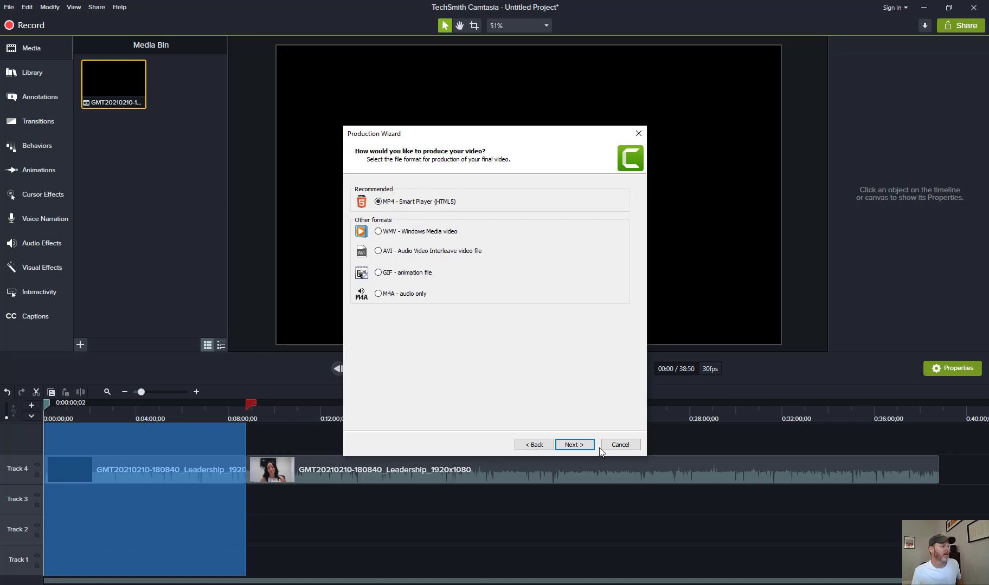
pyautogui.click(560, 444)
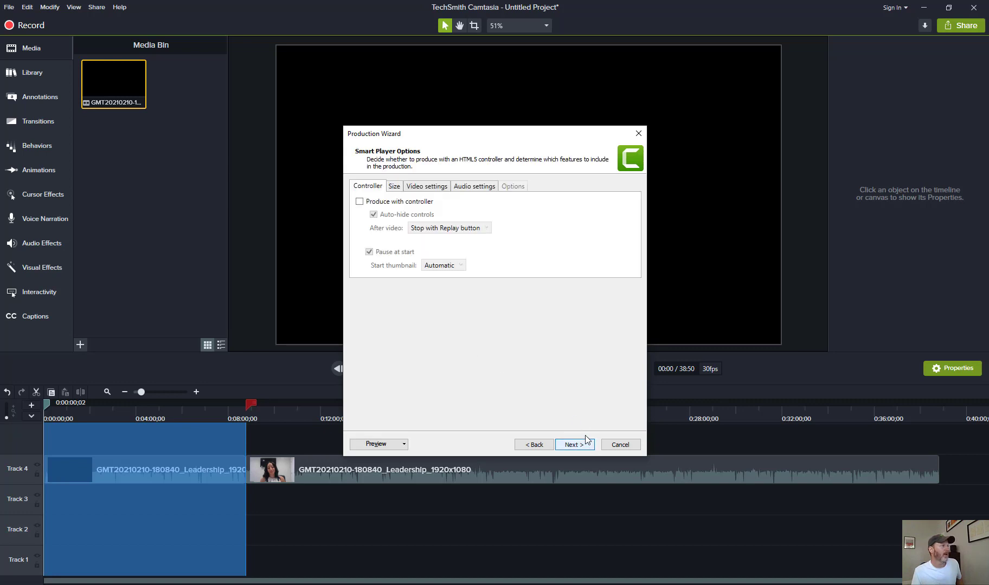
# Leave Produce with controller unchecked and accept the default video options
pyautogui.click(359, 202)
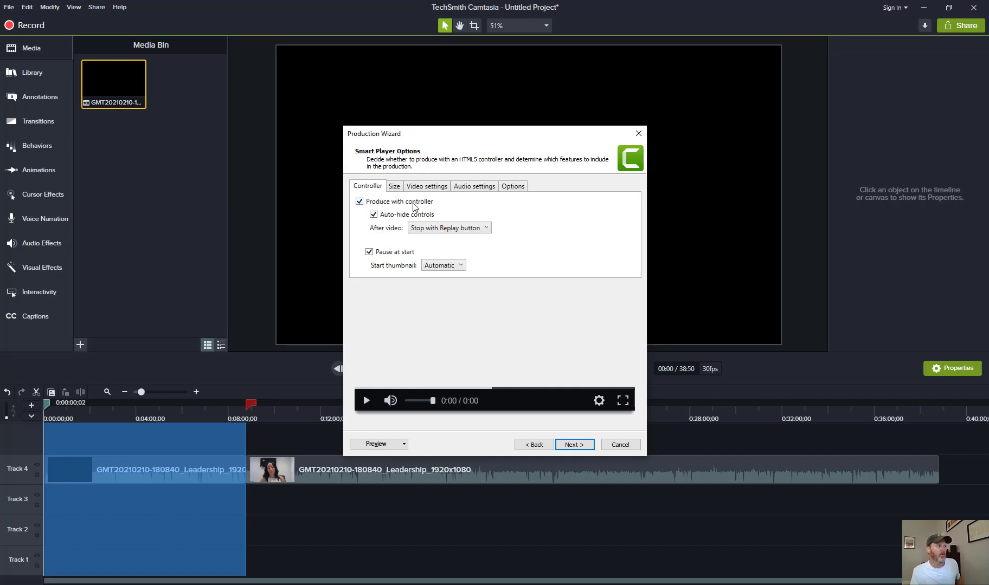
pyautogui.click(359, 201)
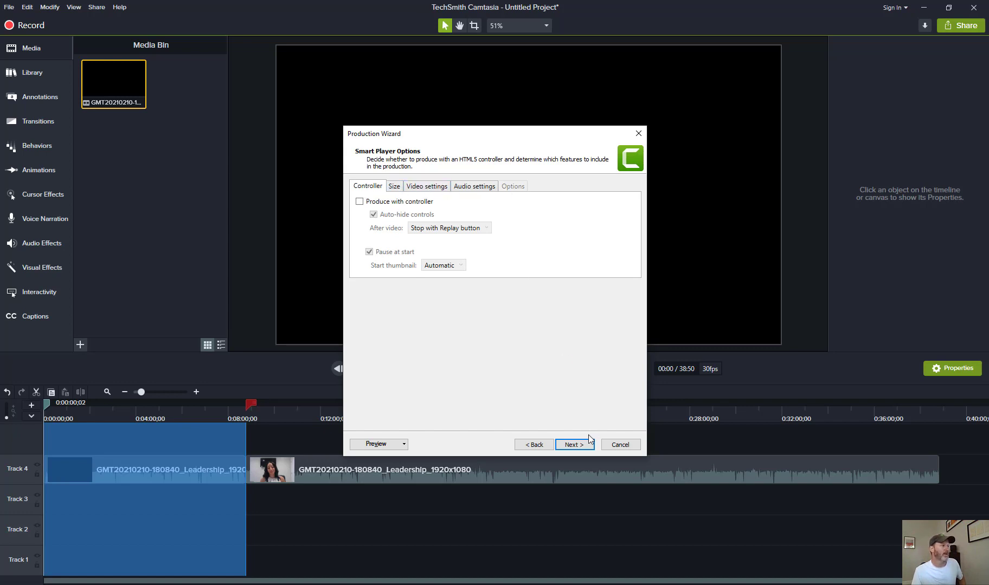
pyautogui.click(577, 446)
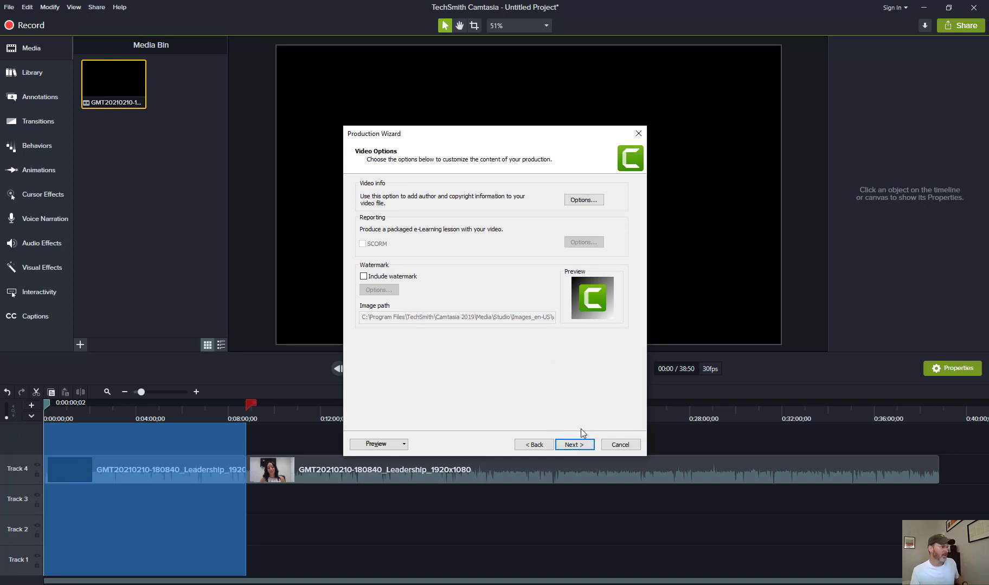
pyautogui.click(587, 448)
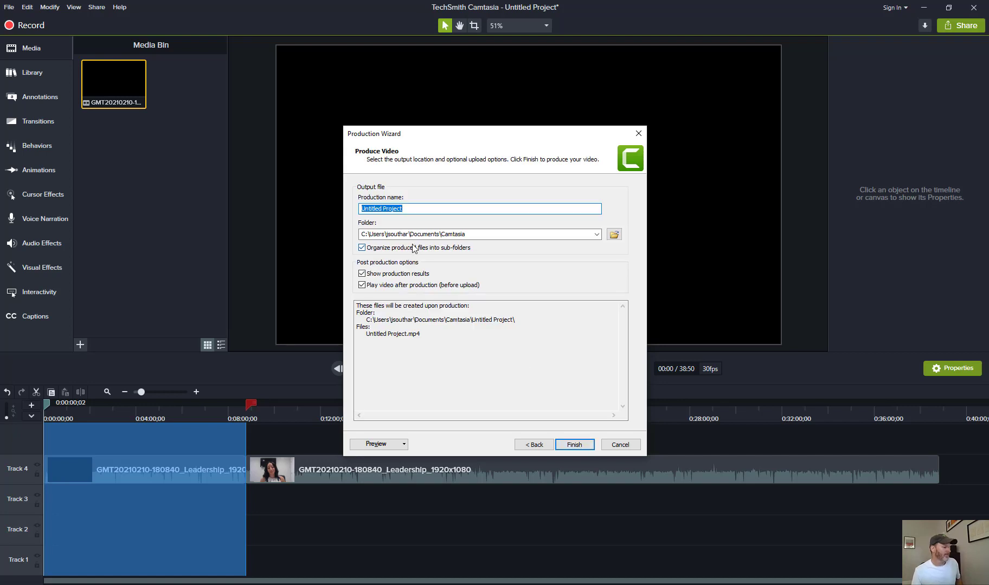
# Name the production with the speaker's first name followed by "- Part I" and finish producing it
pyautogui.write('A')
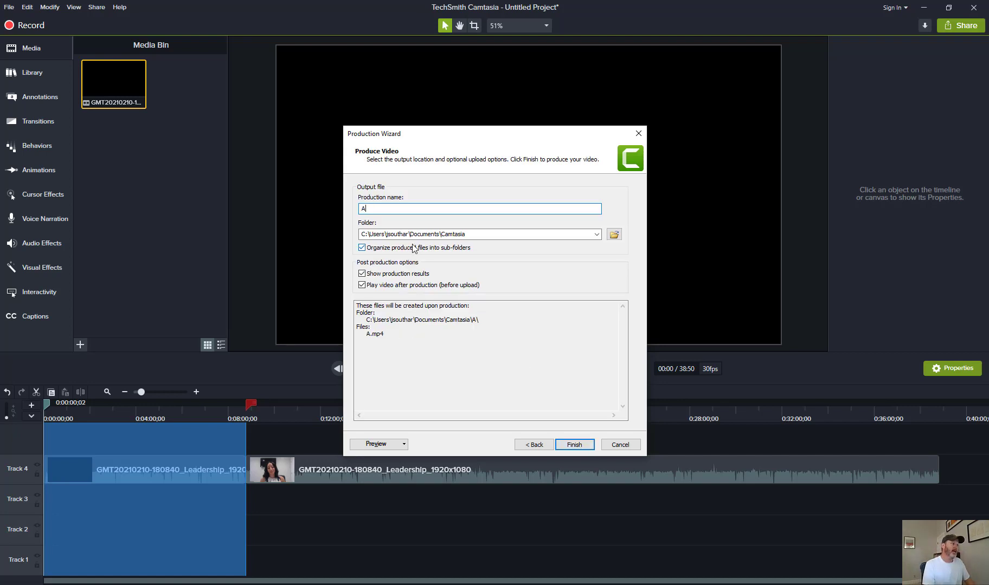
pyautogui.write('lessandra -')
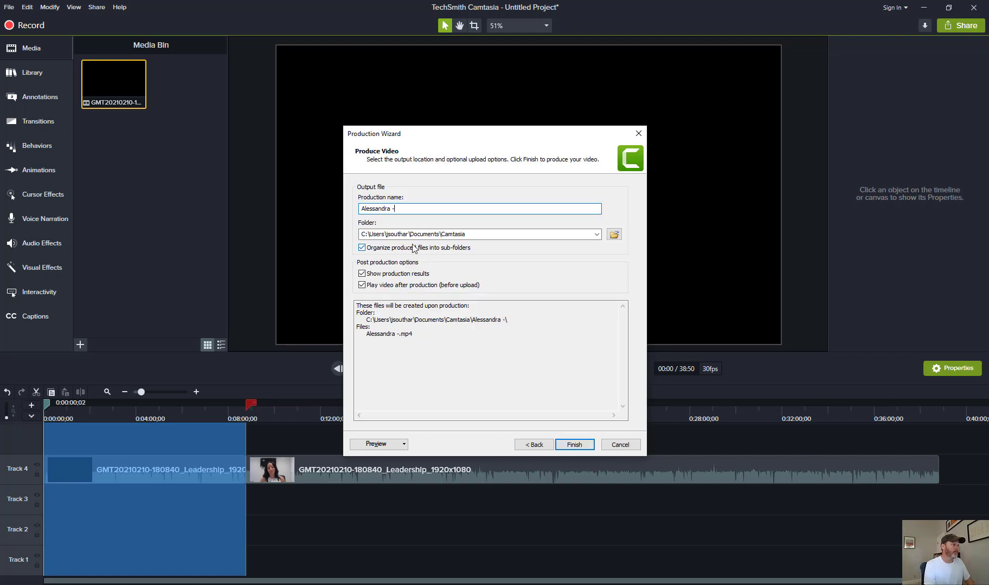
pyautogui.write(' Part I')
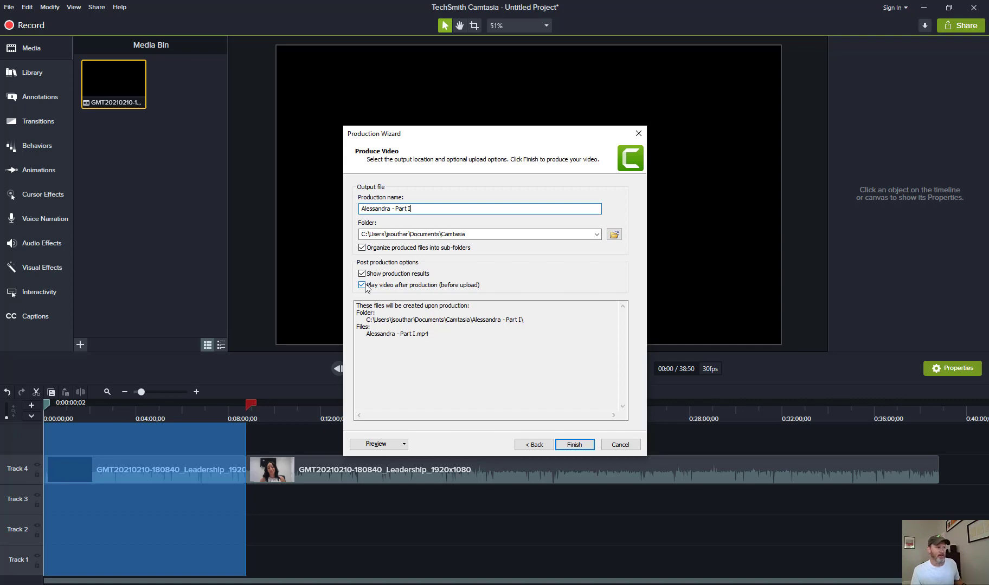
pyautogui.click(574, 445)
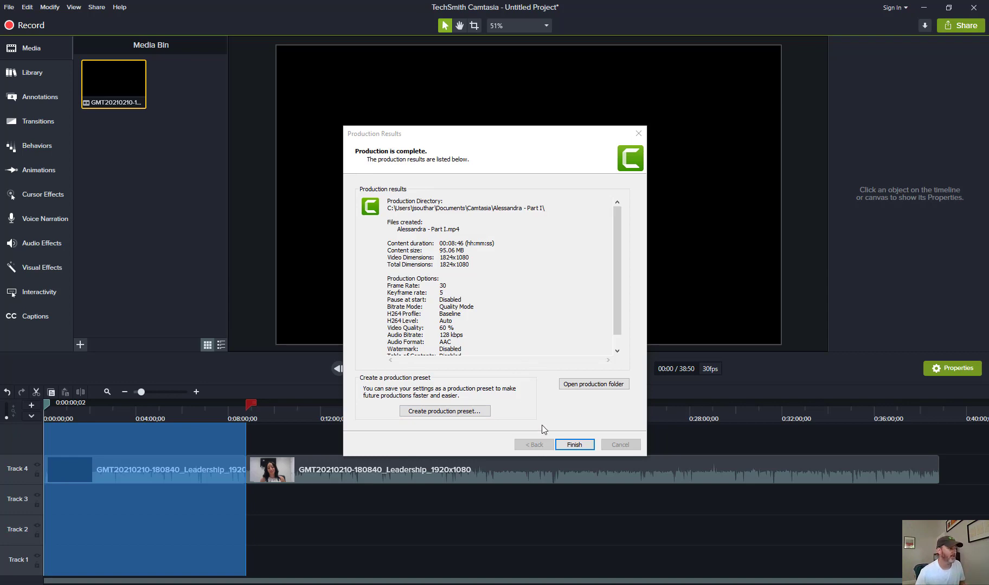
pyautogui.click(573, 446)
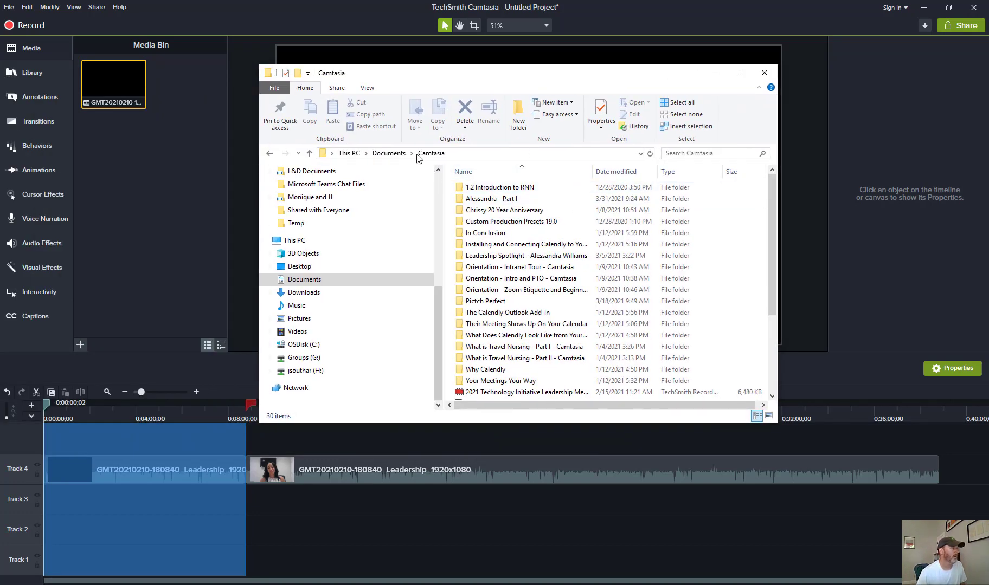
# Open the produced video's output folder in File Explorer
pyautogui.doubleClick(490, 199)
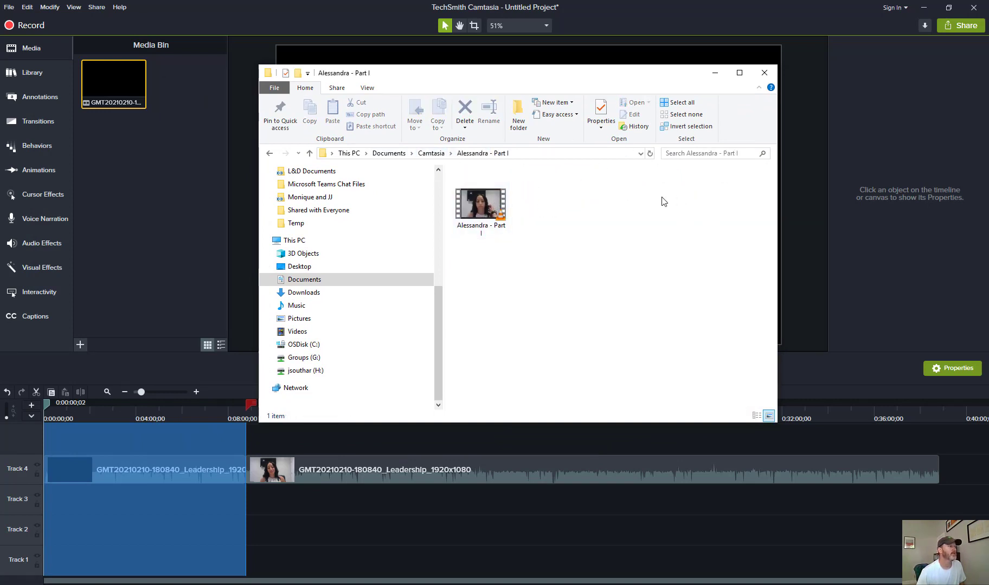
pyautogui.click(714, 72)
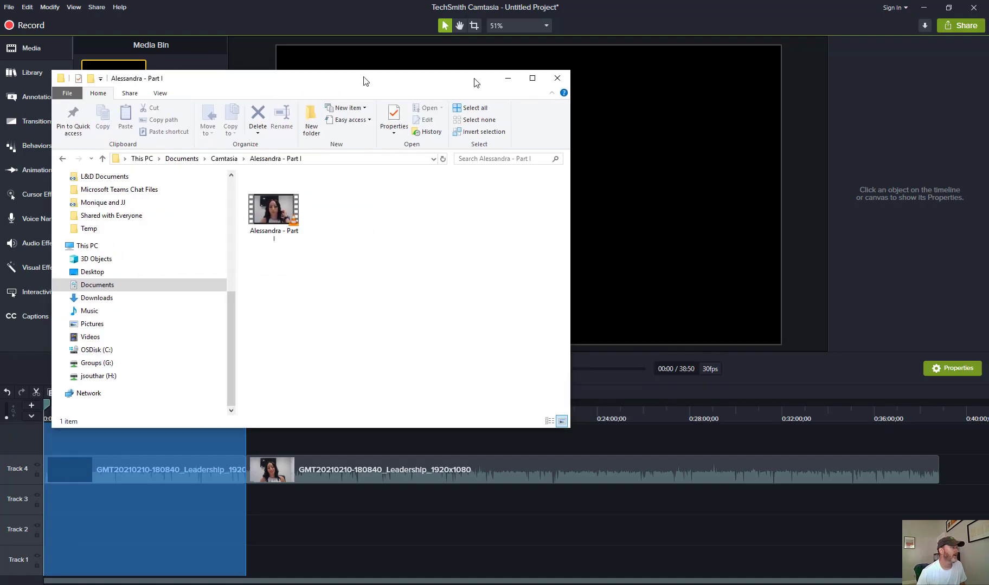
# Switch to the browser and open the Introduction lesson of the C2F - Pitch Perfect Rise 360 course for editing
pyautogui.hotkey('alt', 'Tab')
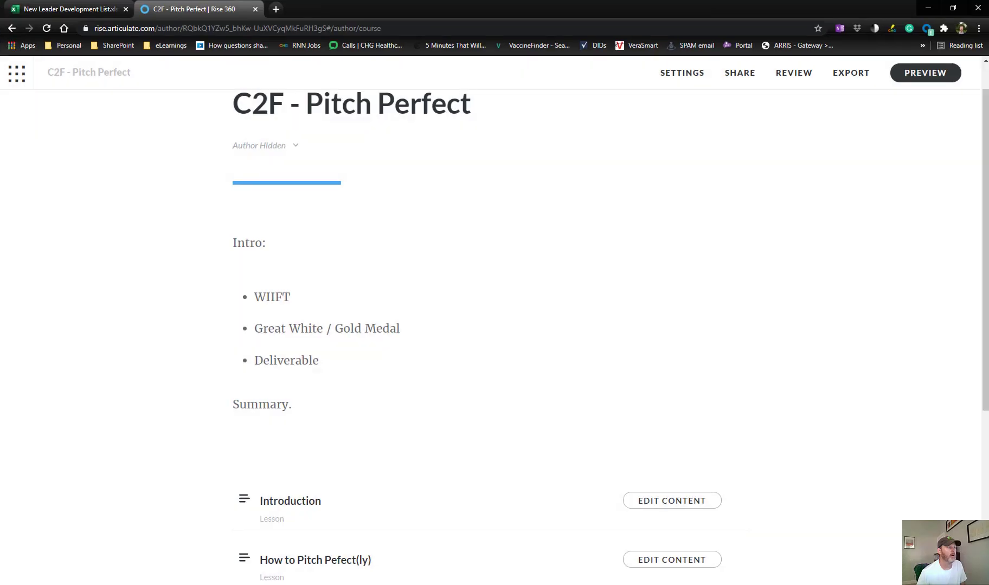
pyautogui.click(21, 74)
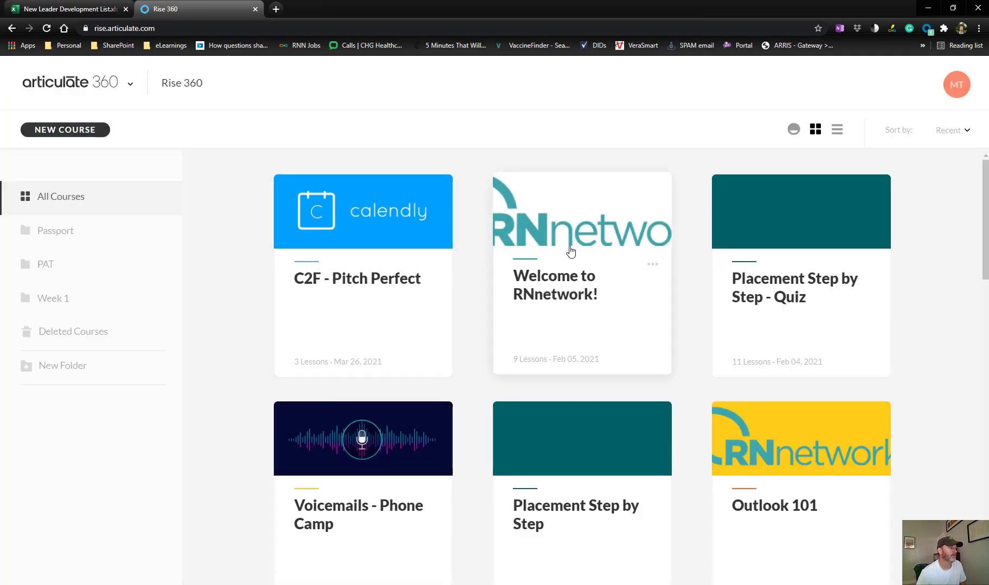
pyautogui.click(362, 211)
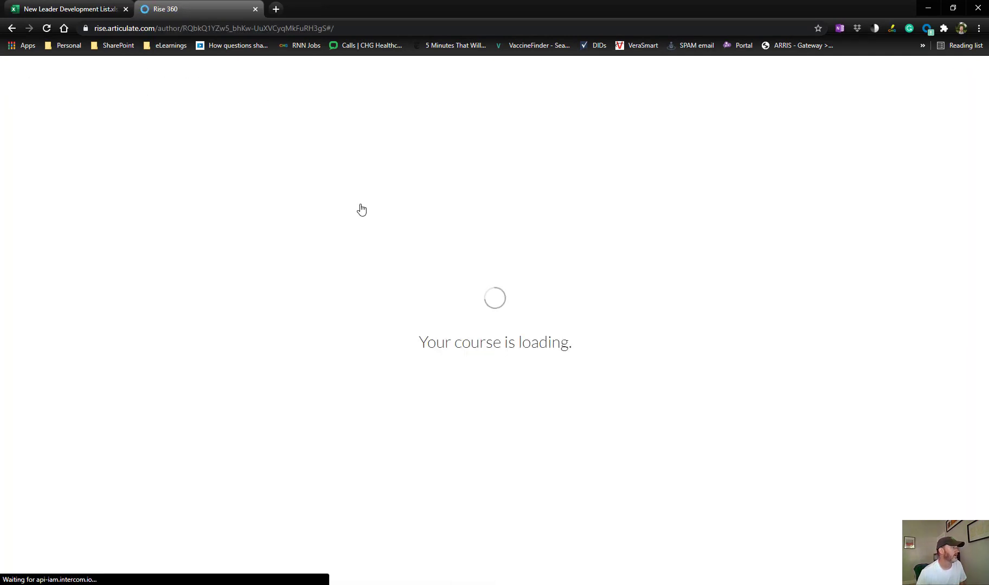
pyautogui.scroll(-5, 417, 218)
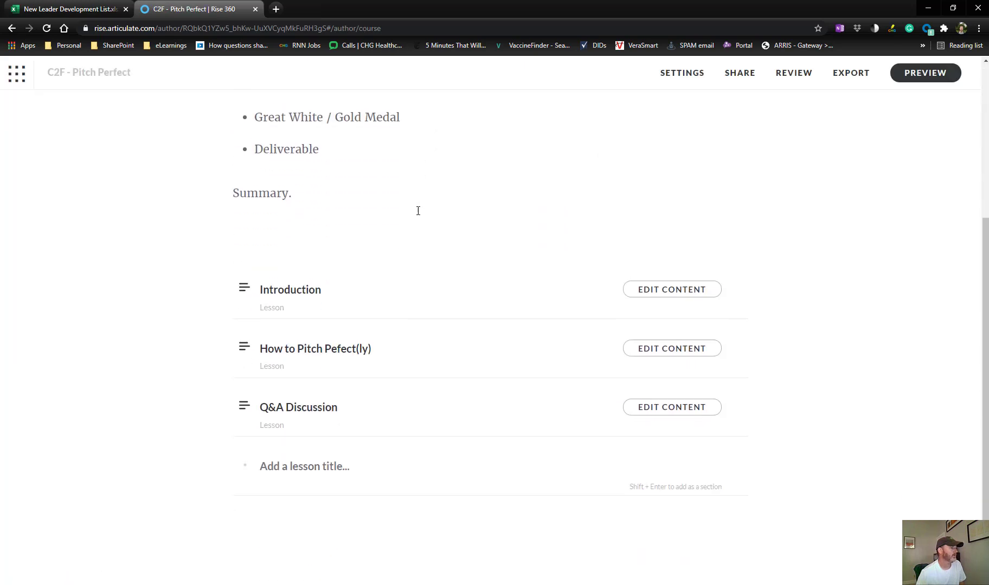
pyautogui.click(672, 270)
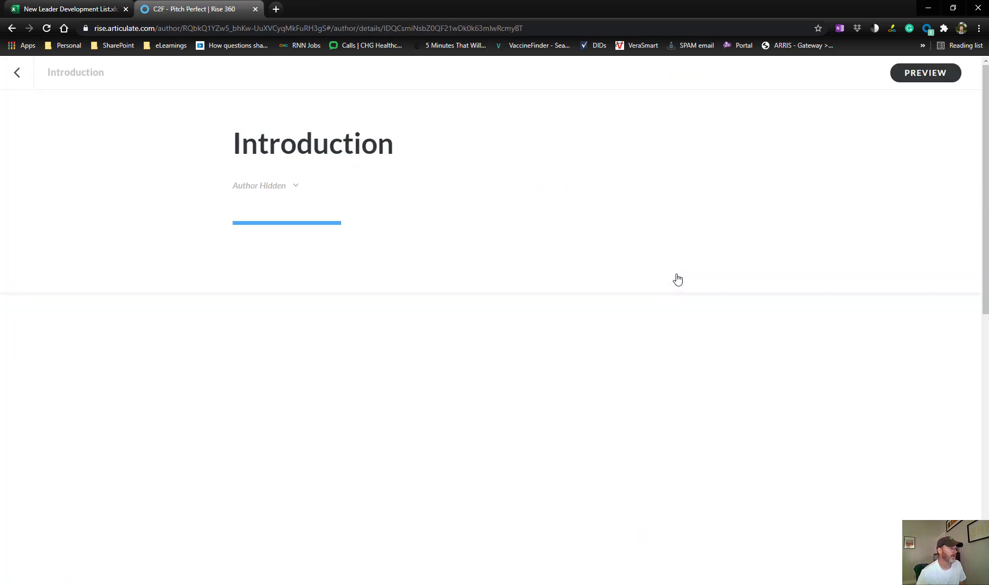
# Play and pause the existing video in the Introduction lesson to review it
pyautogui.scroll(-7, 664, 276)
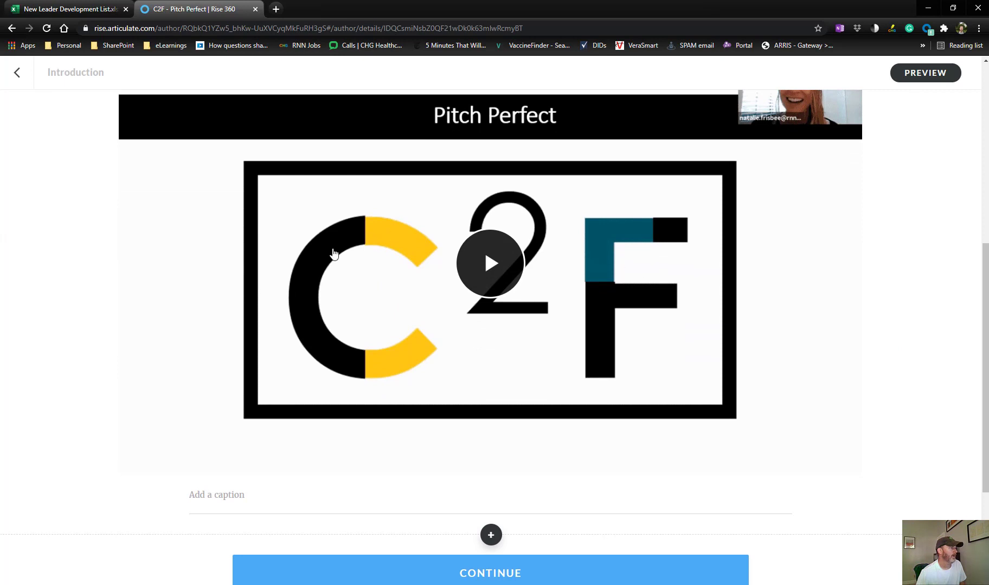
pyautogui.click(198, 191)
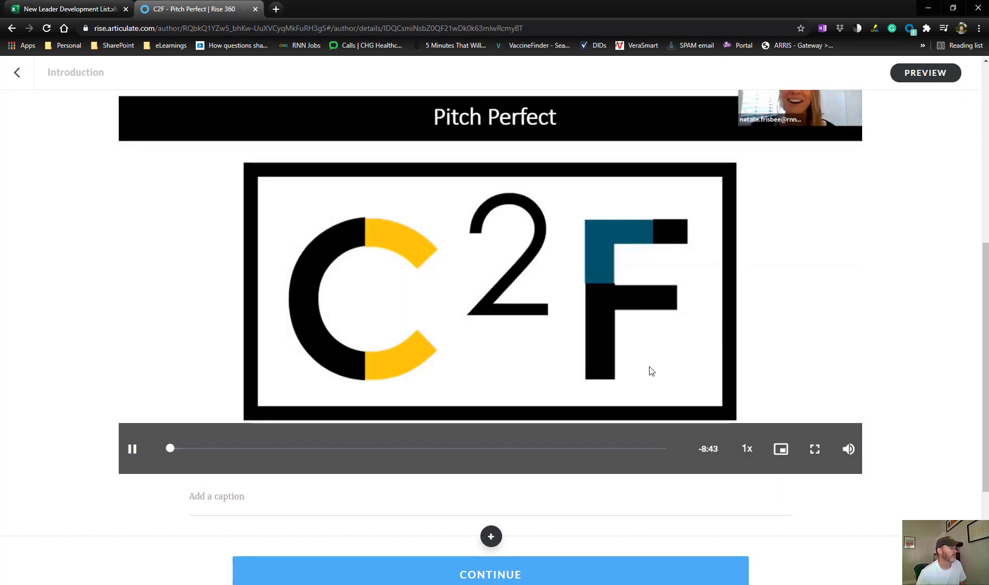
pyautogui.scroll(1, 543, 342)
pyautogui.click(132, 503)
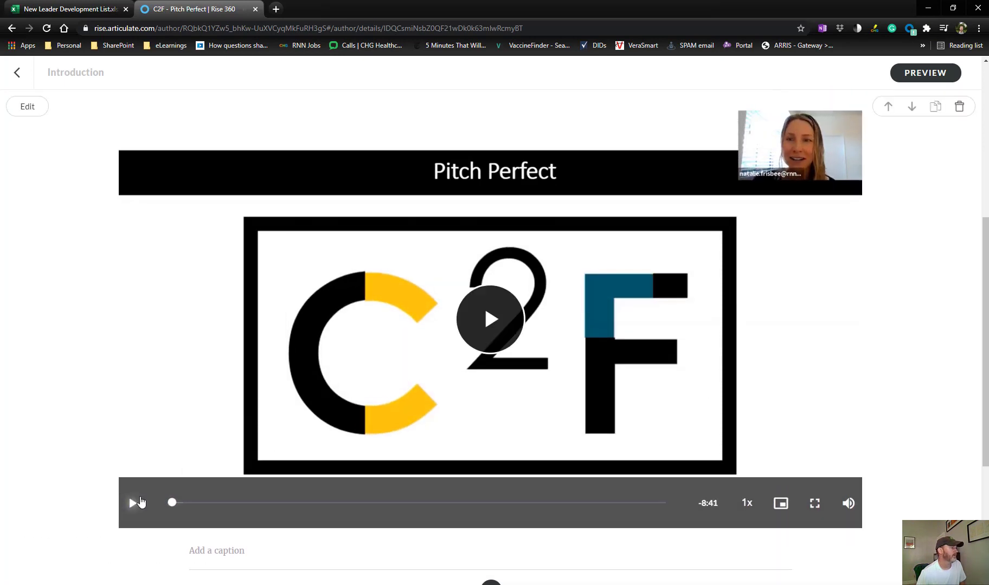
# Add a Video block from the Multimedia section of the block library below the existing lesson video
pyautogui.scroll(-4, 364, 366)
pyautogui.click(491, 358)
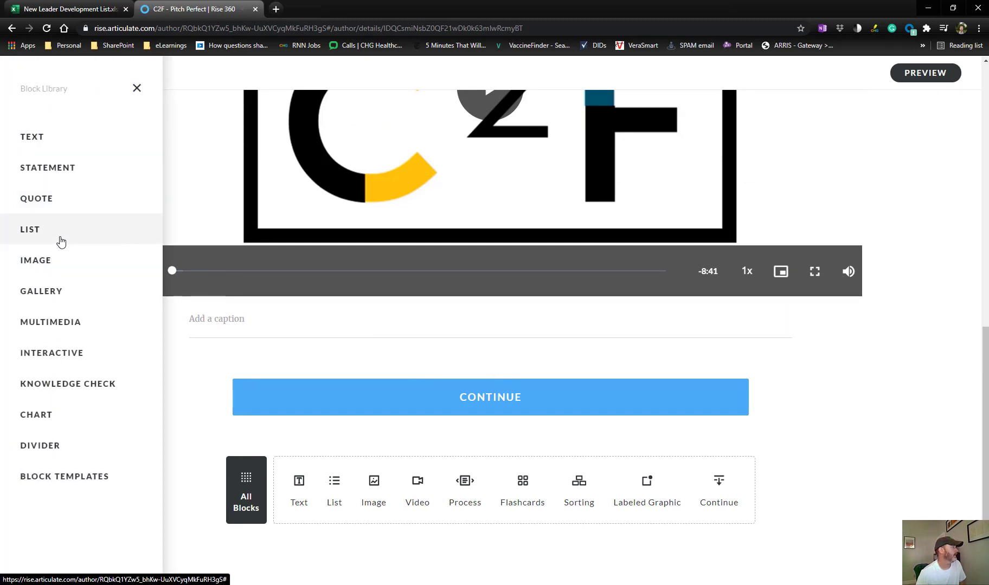
pyautogui.click(71, 325)
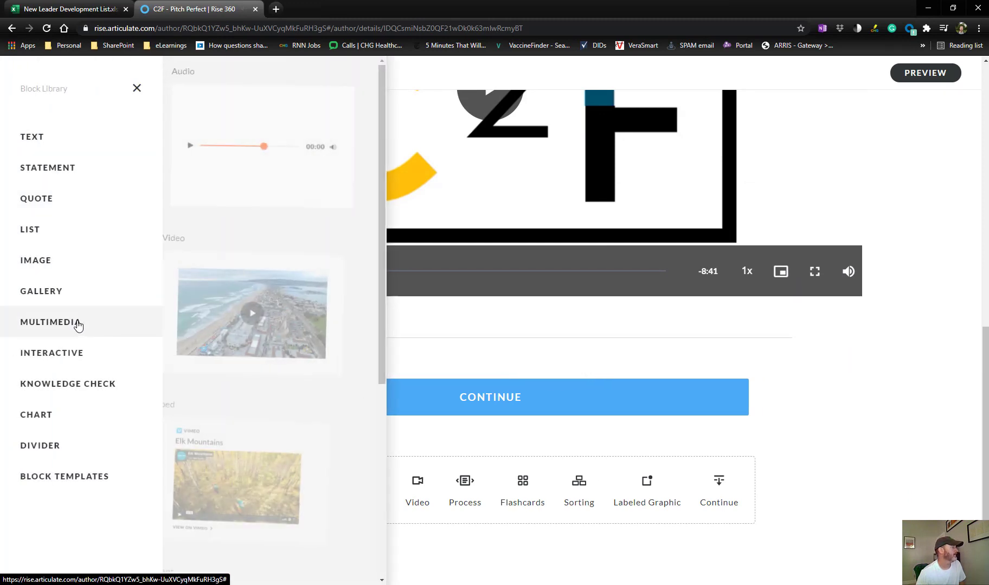
pyautogui.click(289, 321)
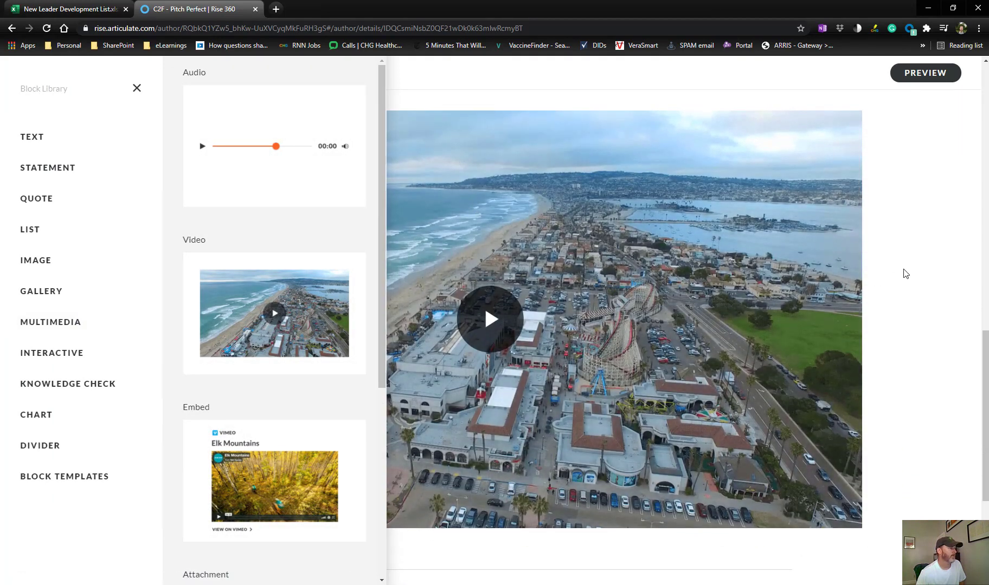
# Replace the new block's sample video with the produced Part I video from the Camtasia folder in Documents
pyautogui.click(28, 107)
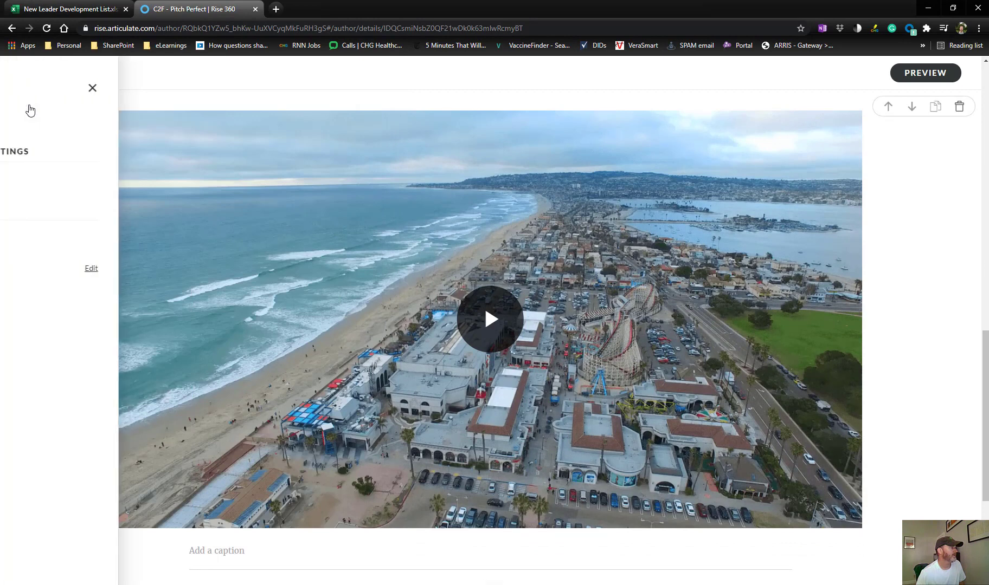
pyautogui.click(379, 269)
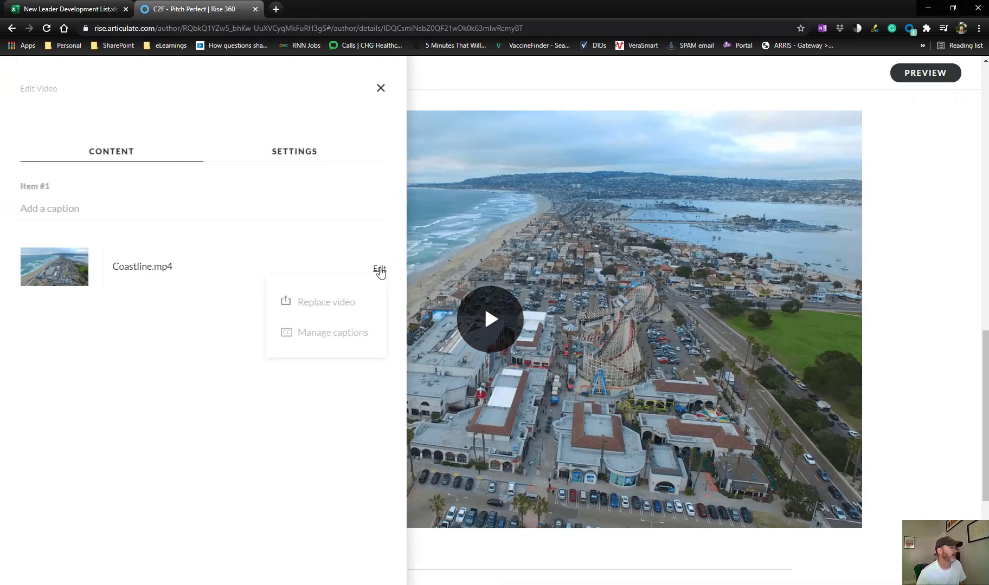
pyautogui.click(331, 304)
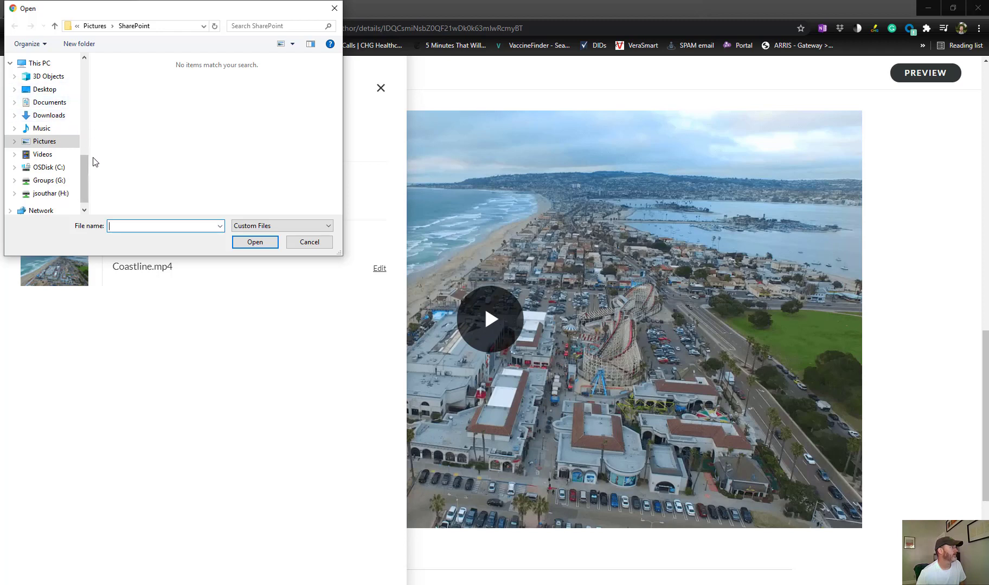
pyautogui.moveTo(84, 164)
pyautogui.mouseDown()
pyautogui.moveTo(86, 120)
pyautogui.moveTo(74, 156)
pyautogui.mouseUp()
pyautogui.click(52, 156)
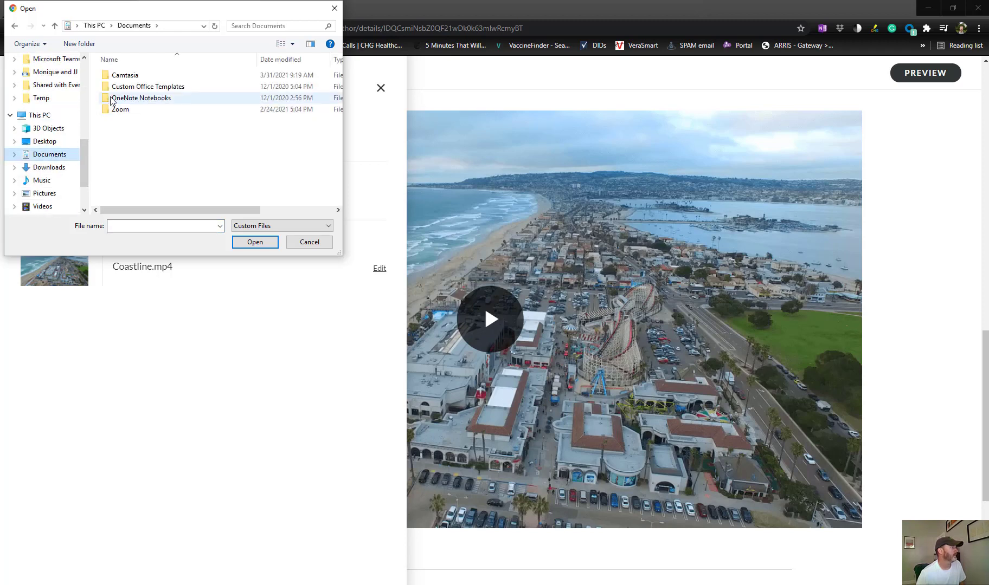
pyautogui.doubleClick(116, 75)
pyautogui.doubleClick(120, 87)
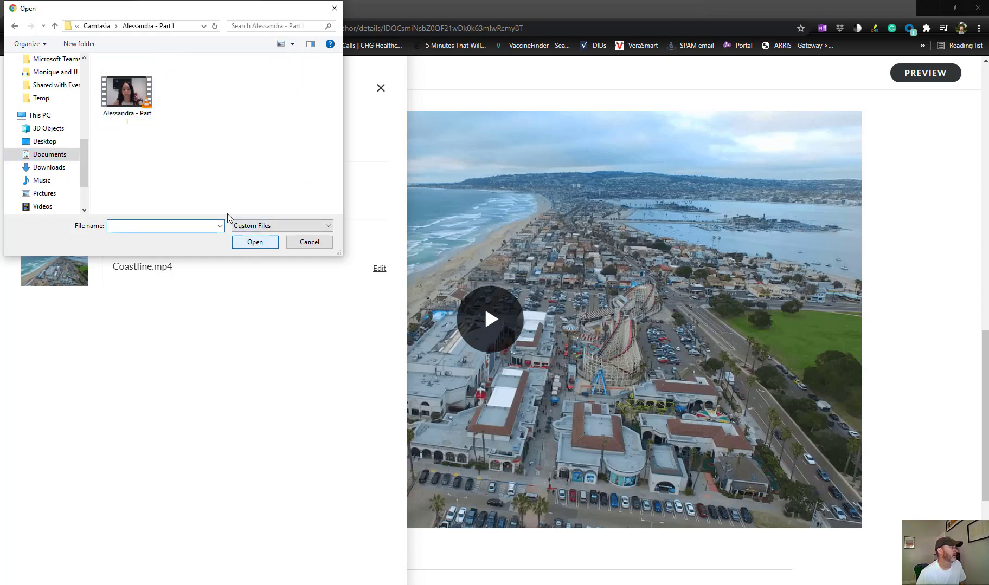
pyautogui.click(126, 95)
pyautogui.click(244, 242)
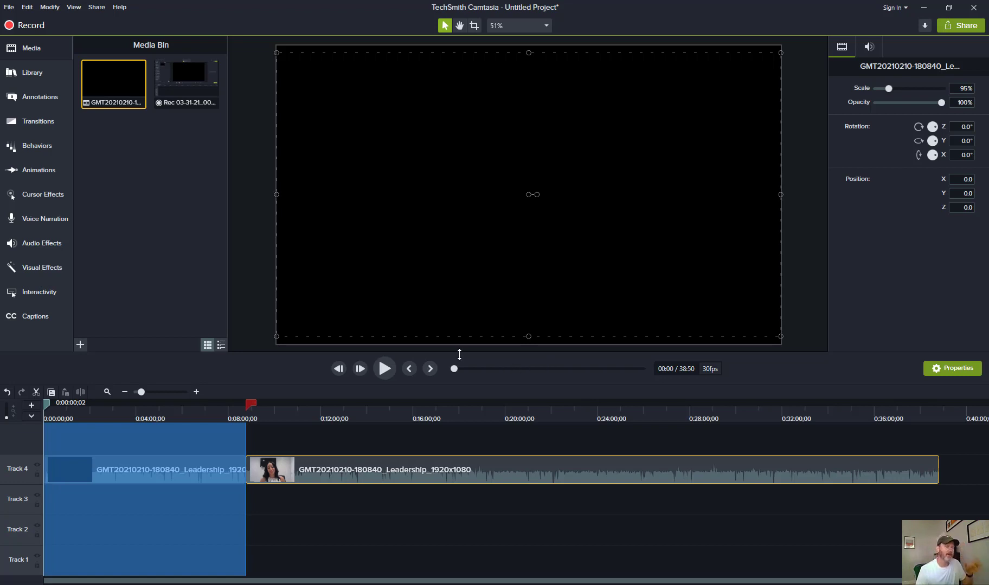
# Back in Camtasia, clear the existing timeline selection
pyautogui.click(265, 439)
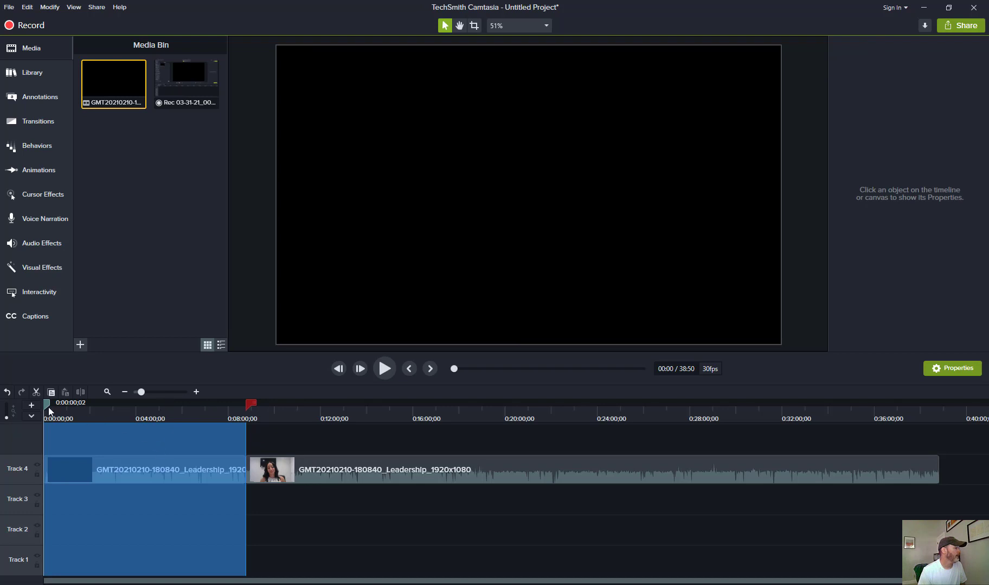
pyautogui.moveTo(48, 407); pyautogui.dragTo(75, 406)
pyautogui.rightClick(122, 440)
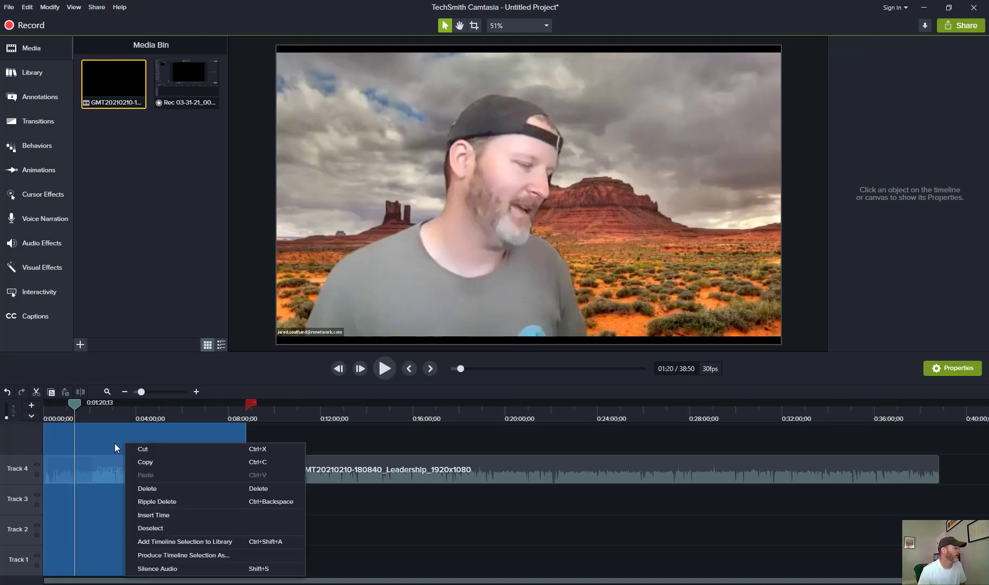
pyautogui.click(109, 518)
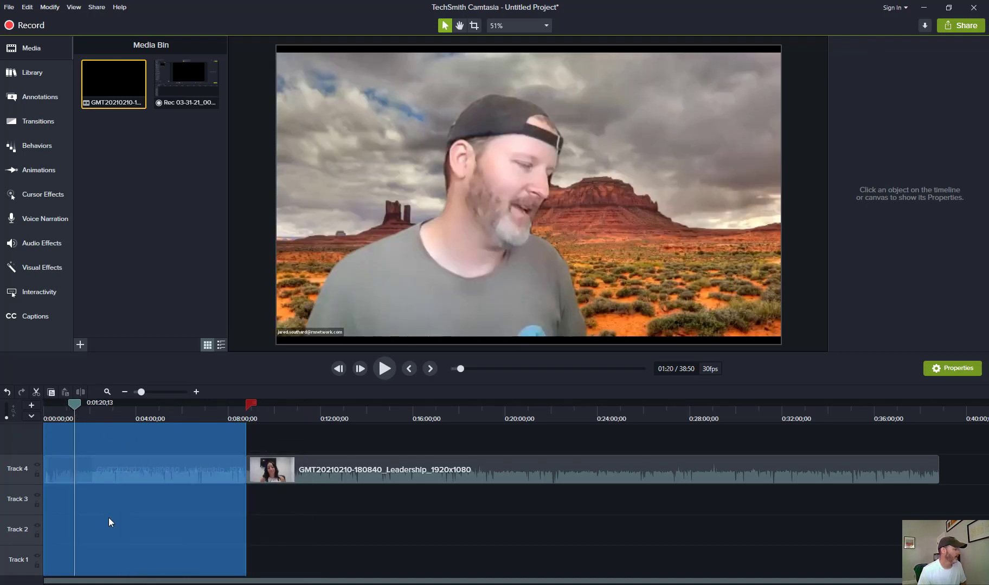
pyautogui.rightClick(115, 443)
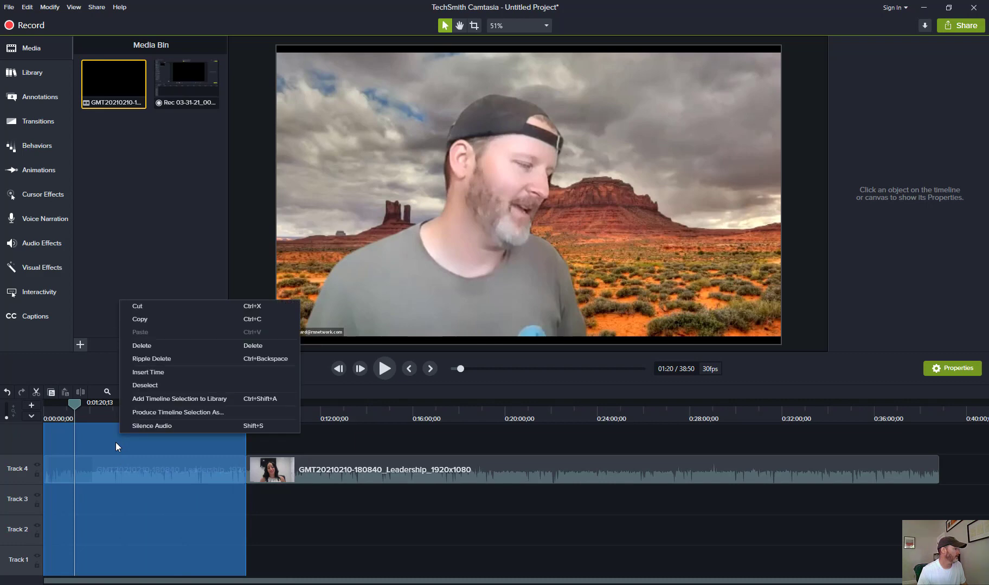
pyautogui.click(149, 387)
# Split the meeting clip on the timeline at about 22:08
pyautogui.moveTo(80, 410); pyautogui.dragTo(204, 434)
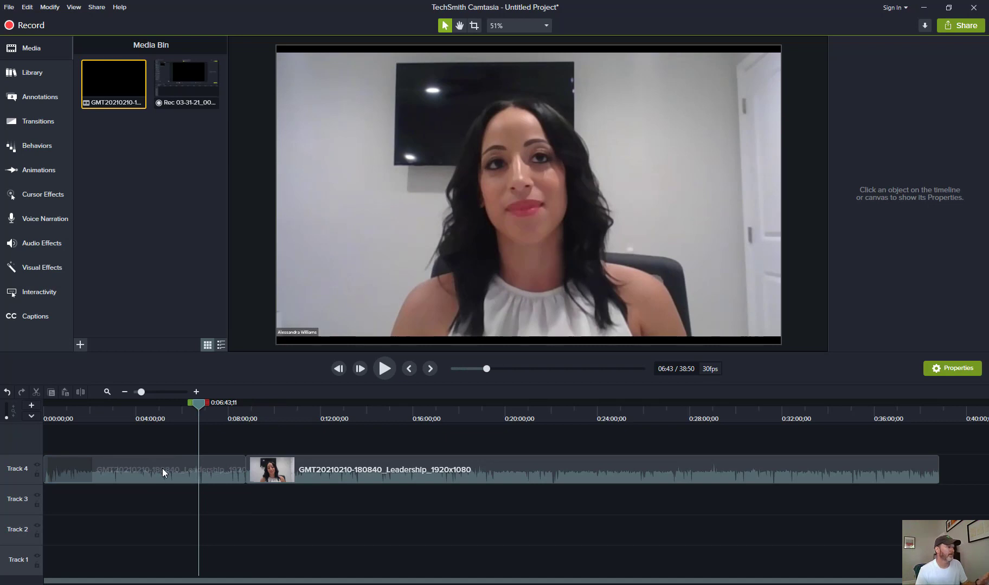
pyautogui.click(135, 468)
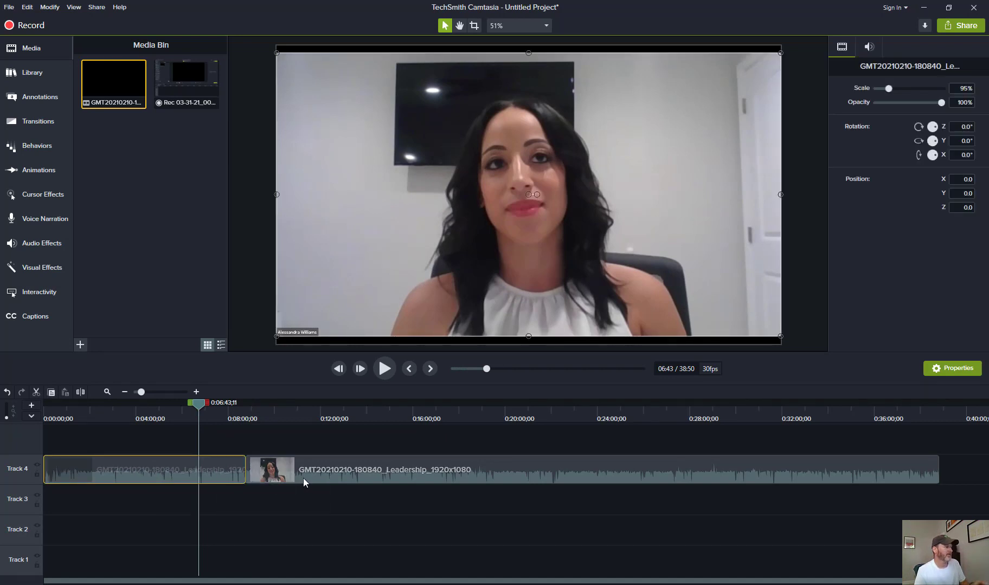
pyautogui.moveTo(198, 404); pyautogui.dragTo(553, 418)
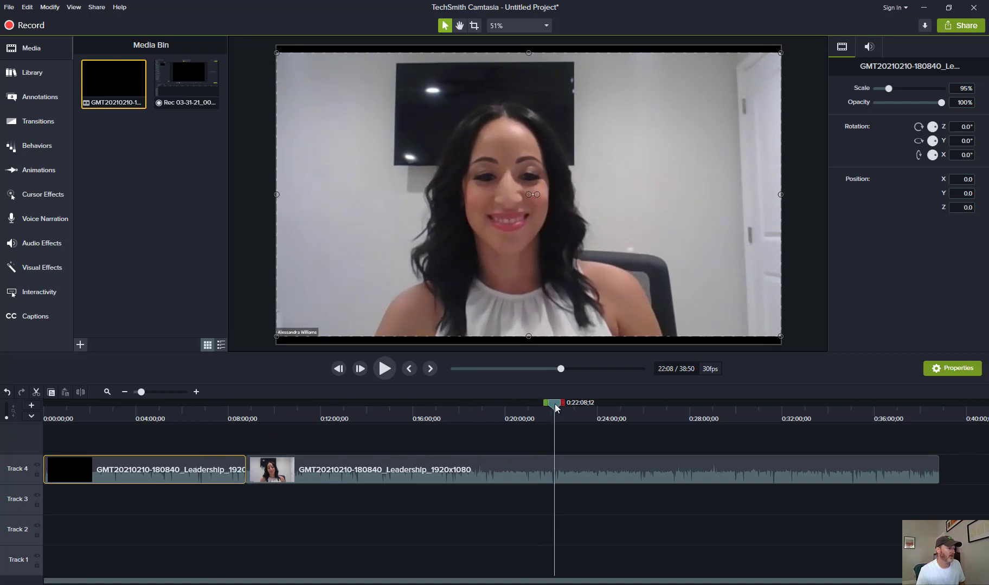
pyautogui.rightClick(556, 404)
pyautogui.click(566, 427)
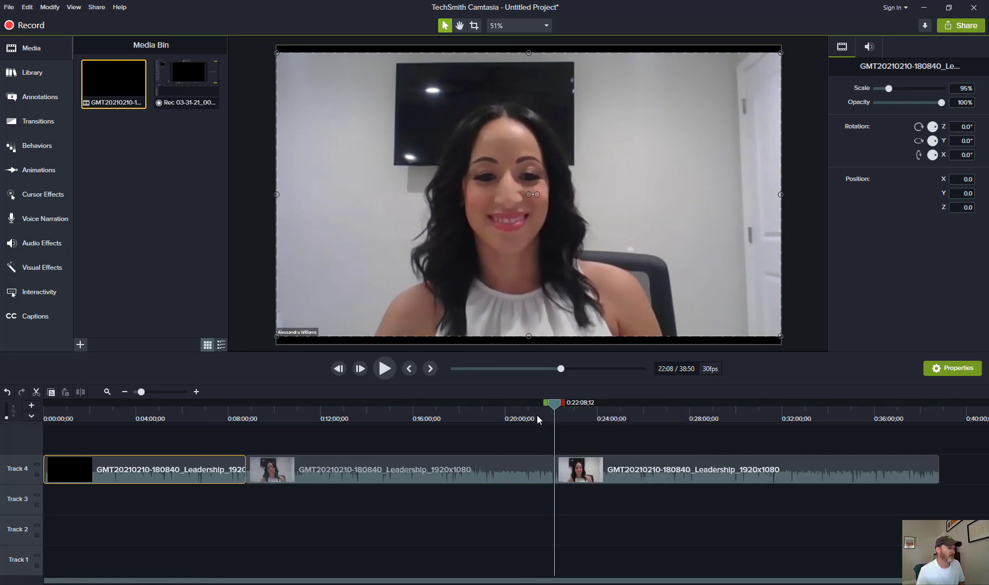
# Select the timeline range from the earlier cut to the 22:08 split and start producing that selection
pyautogui.click(496, 411)
pyautogui.moveTo(484, 400); pyautogui.dragTo(241, 408)
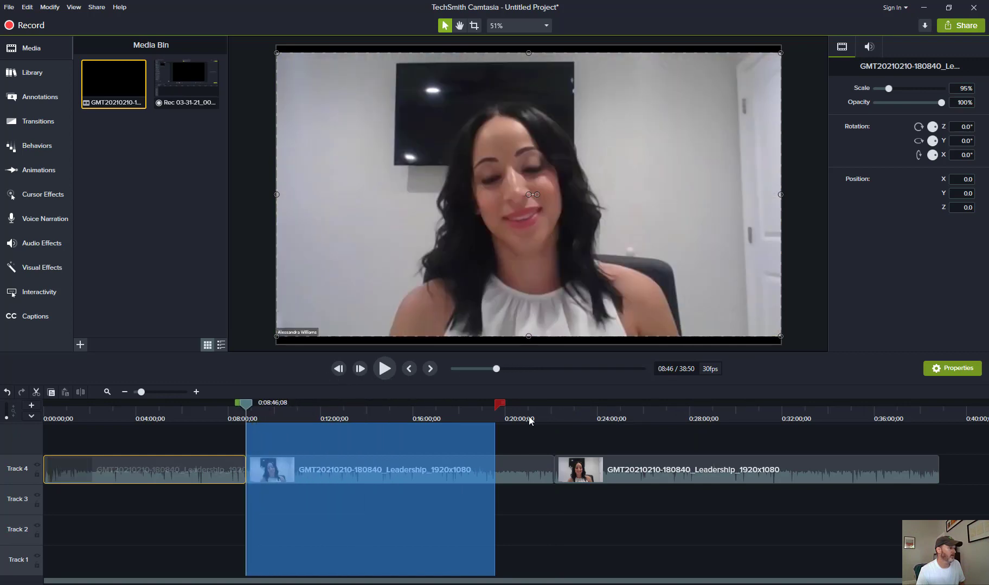
pyautogui.moveTo(499, 407); pyautogui.dragTo(555, 415)
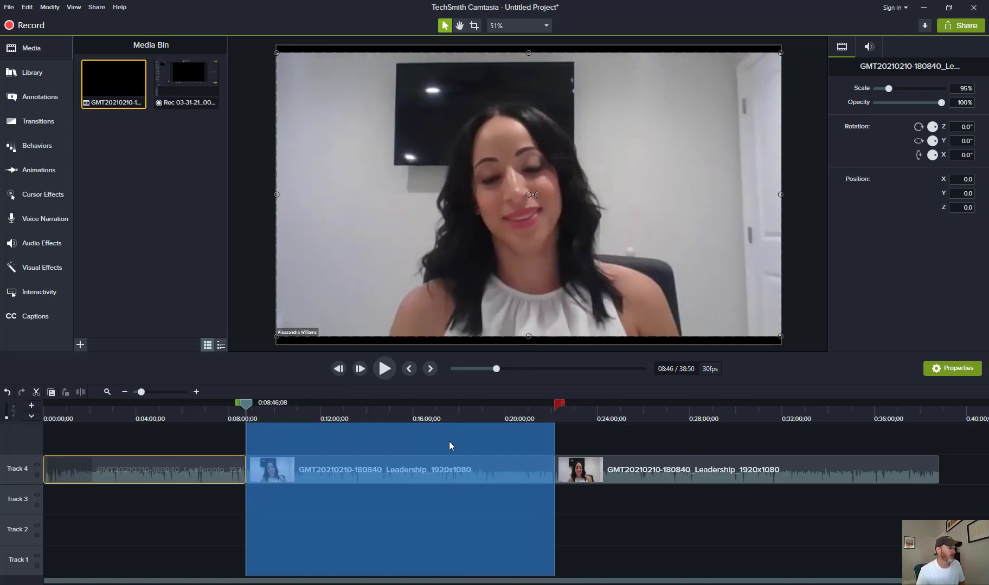
pyautogui.click(407, 461)
pyautogui.rightClick(399, 469)
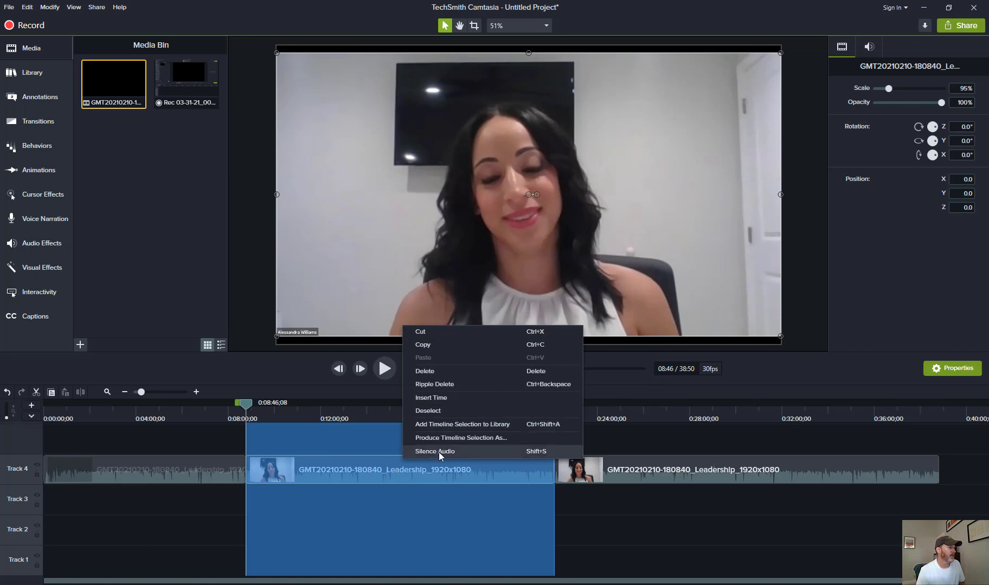
pyautogui.click(451, 438)
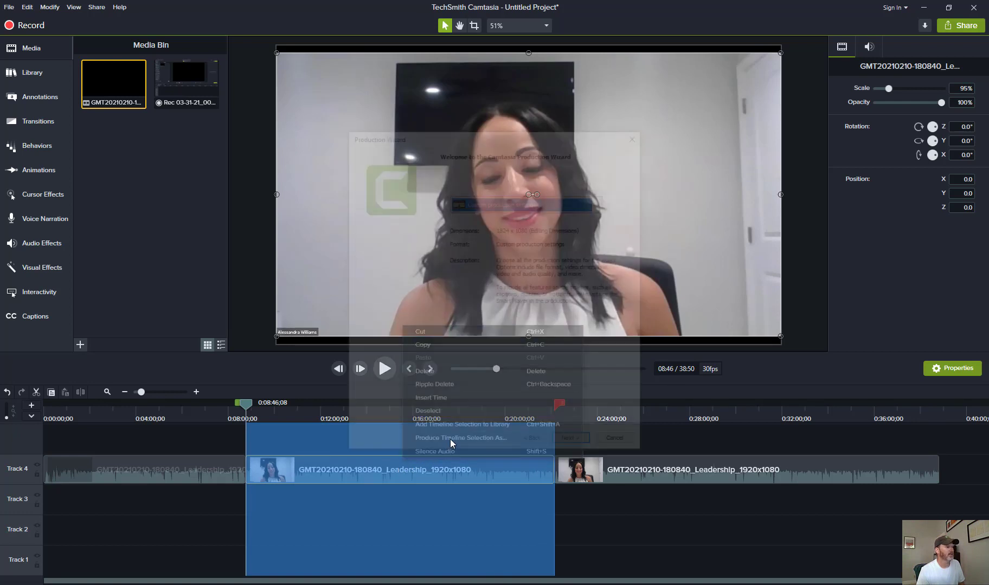